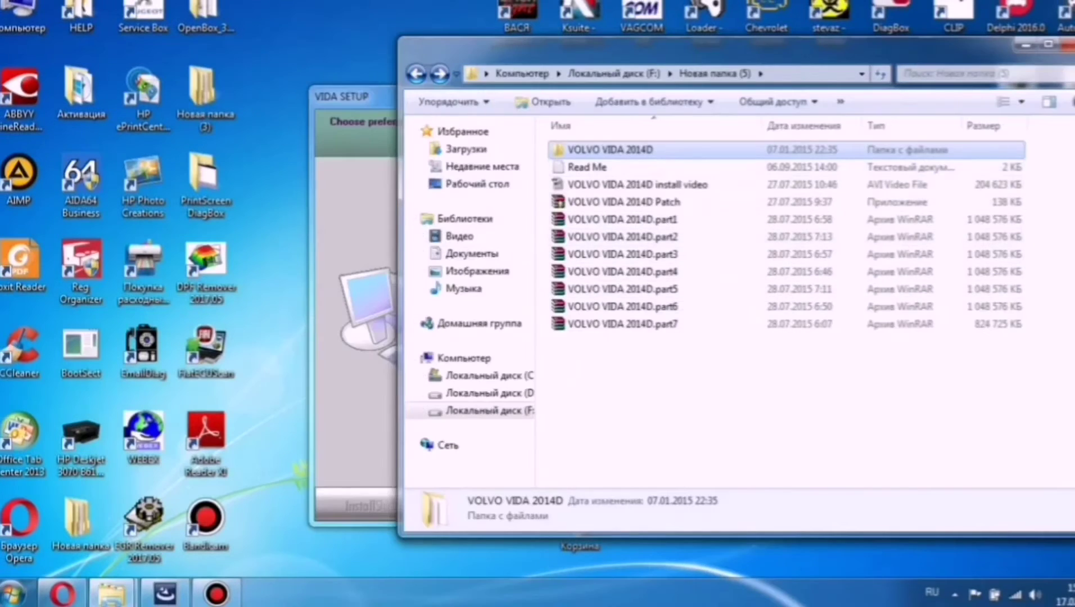
{"action": "key", "text": "F2"}
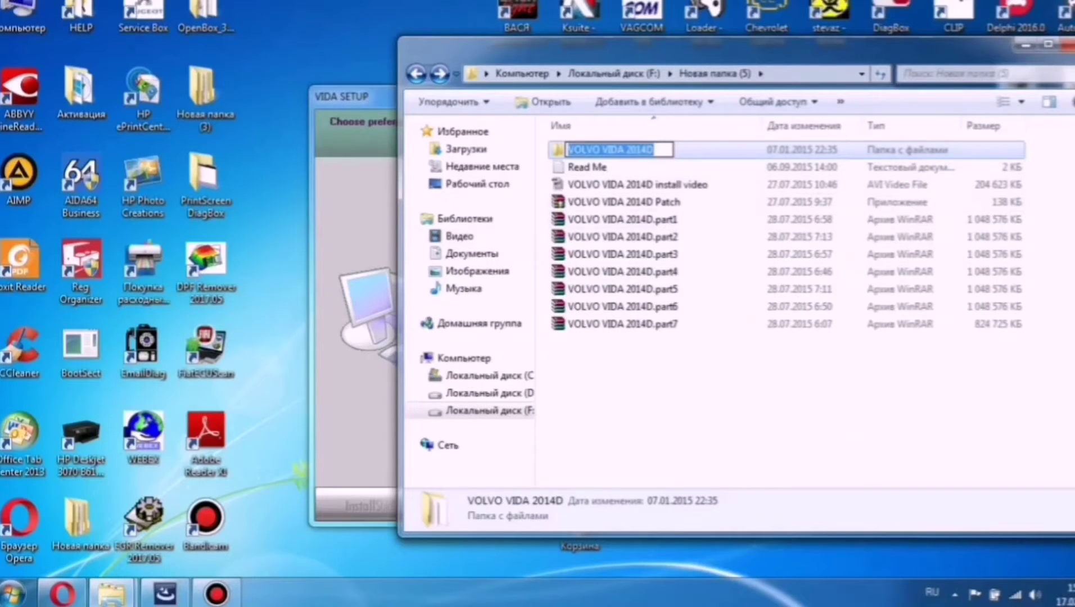
{"action": "left_click", "coordinate": [787, 422]}
{"action": "right_click", "coordinate": [606, 150]}
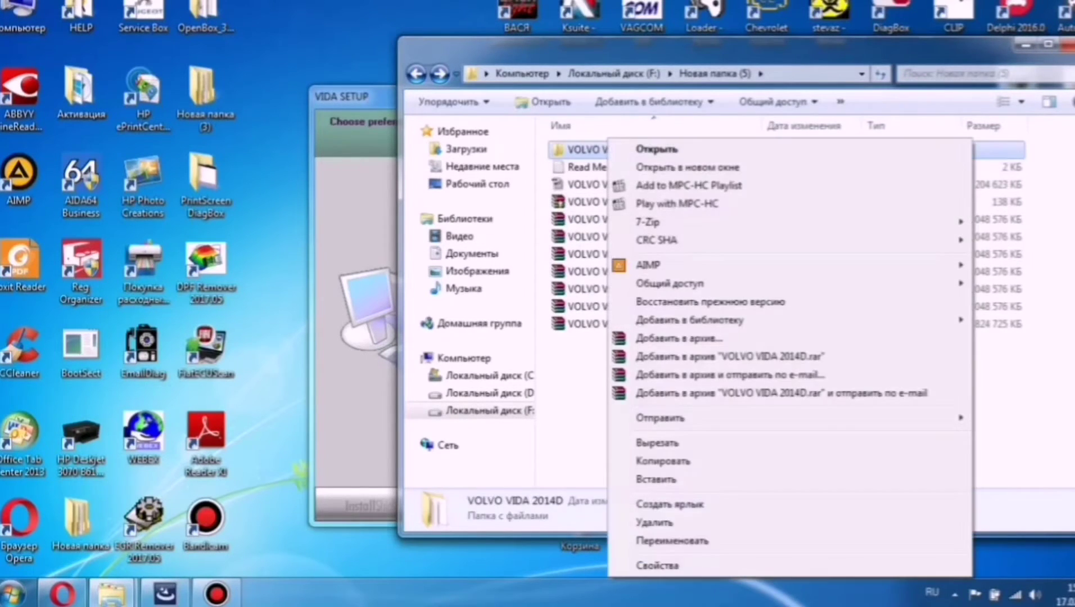
{"action": "key", "text": "Escape"}
{"action": "key", "text": "F2"}
{"action": "left_click", "coordinate": [787, 421]}
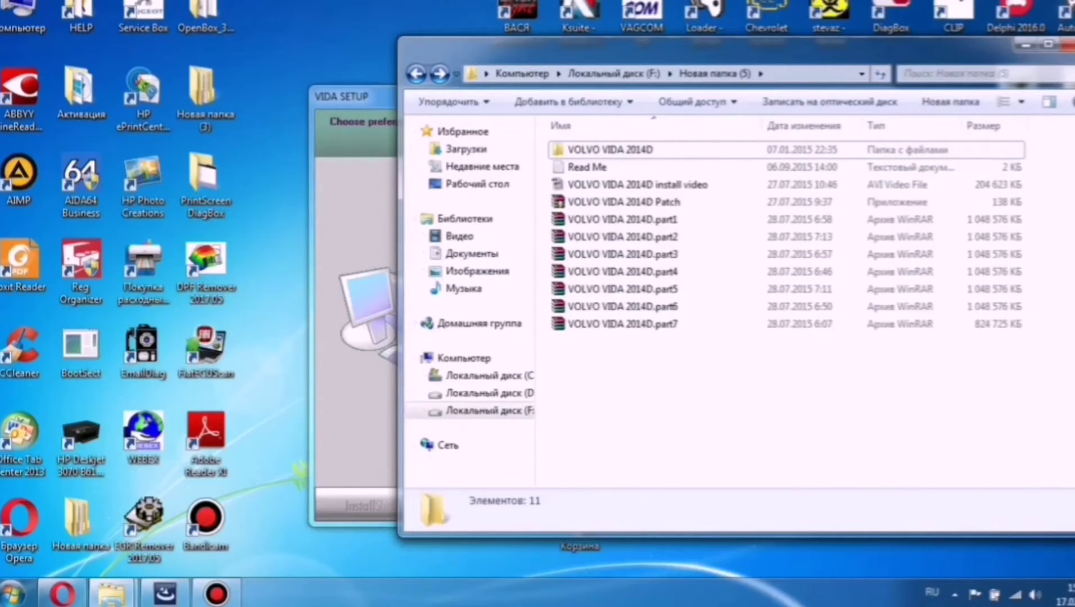
- Examine the Windows edition and system type in the System properties, as well as the free space on the local disks
{"action": "left_click", "coordinate": [12, 593]}
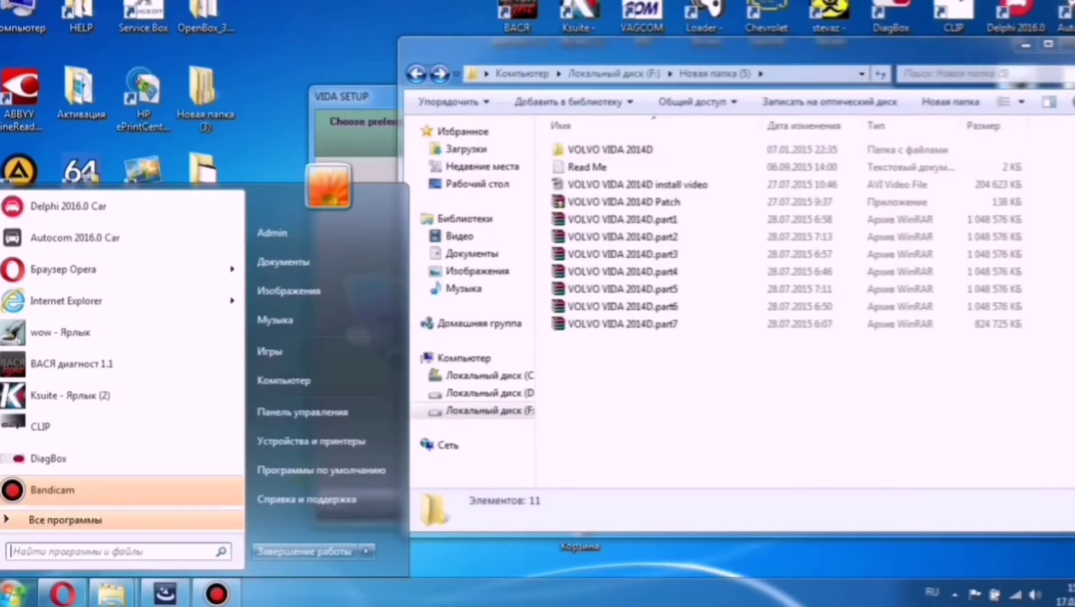
{"action": "left_click", "coordinate": [302, 412]}
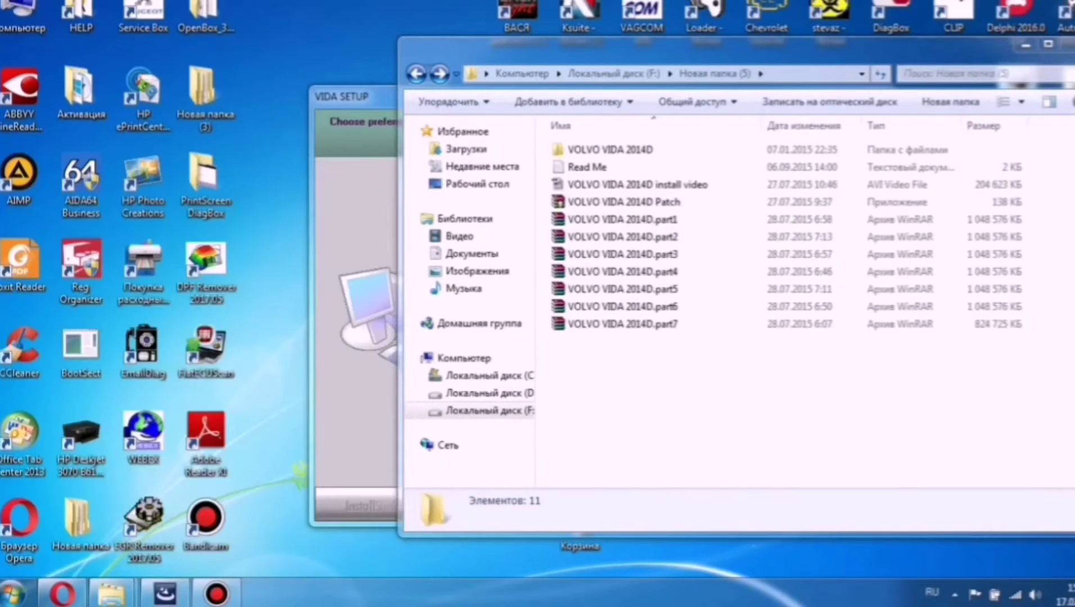
{"action": "left_click", "coordinate": [427, 108]}
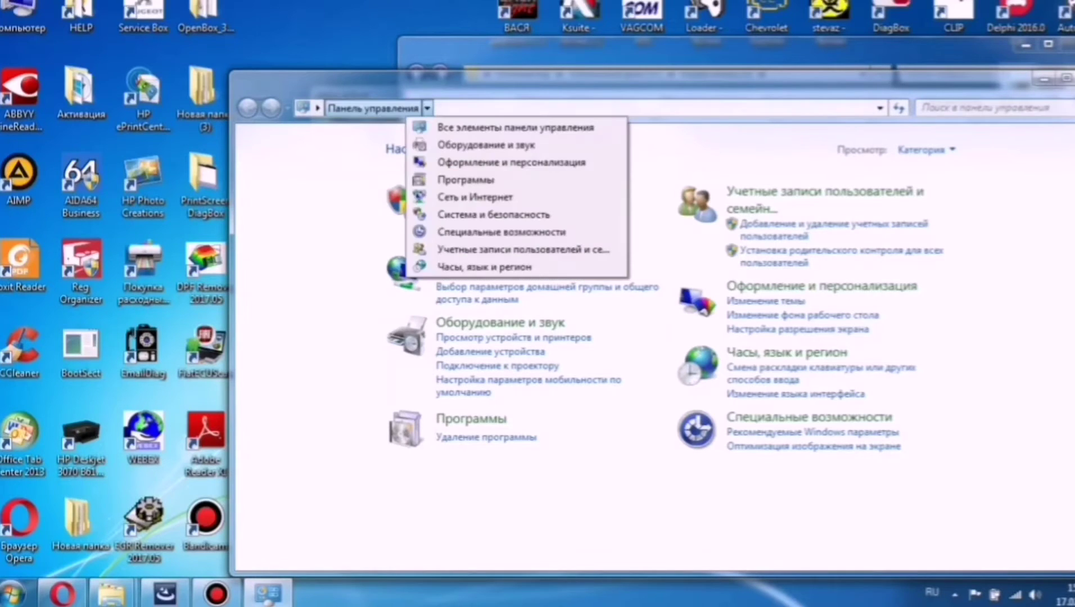
{"action": "left_click", "coordinate": [515, 127]}
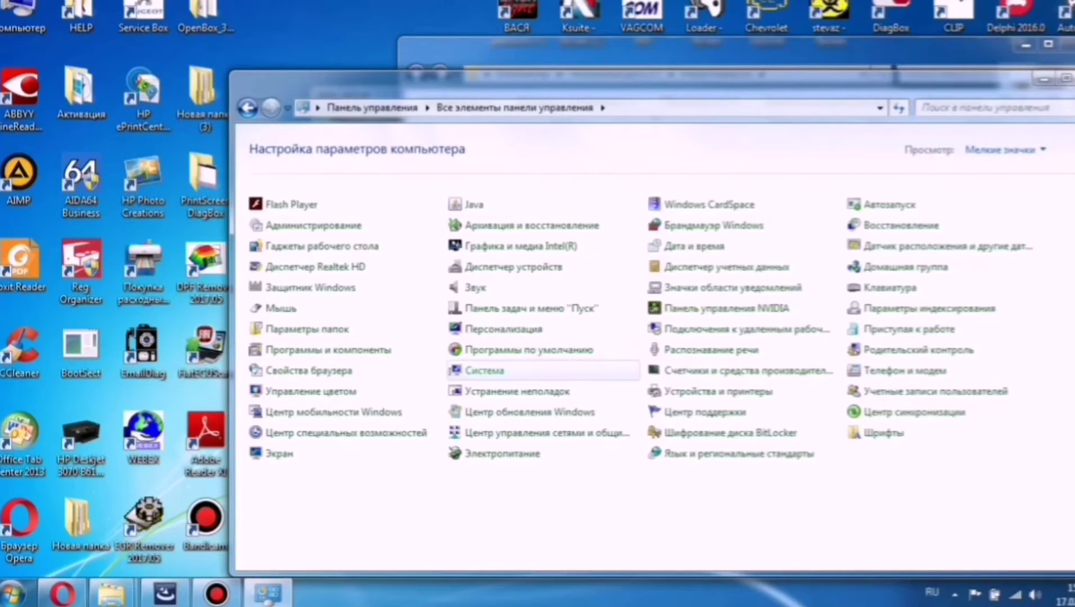
{"action": "left_click", "coordinate": [485, 370]}
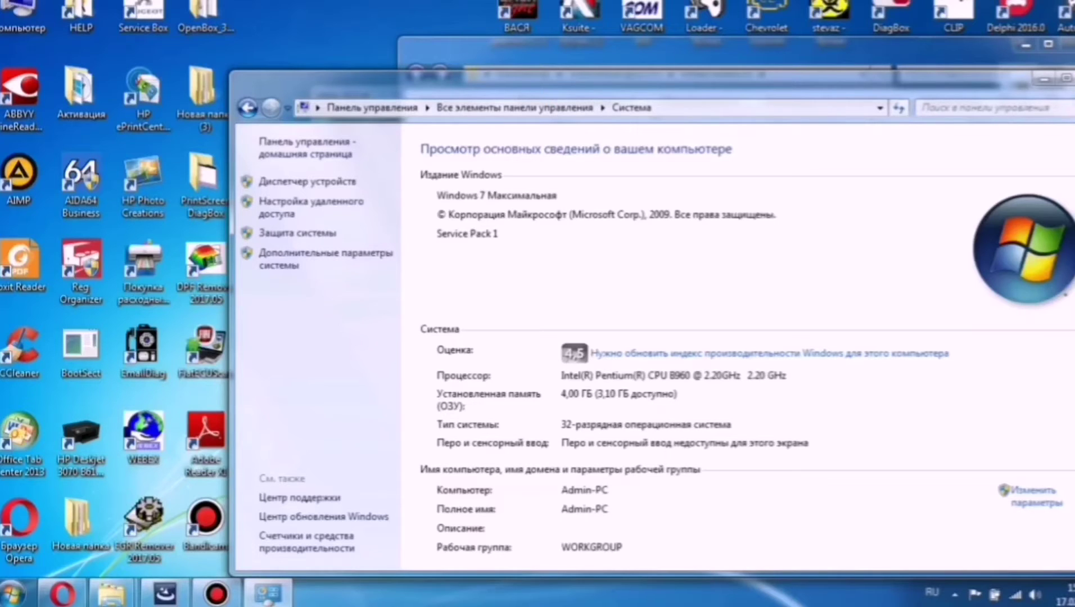
{"action": "key", "text": "alt+F4"}
{"action": "key", "text": "super+e"}
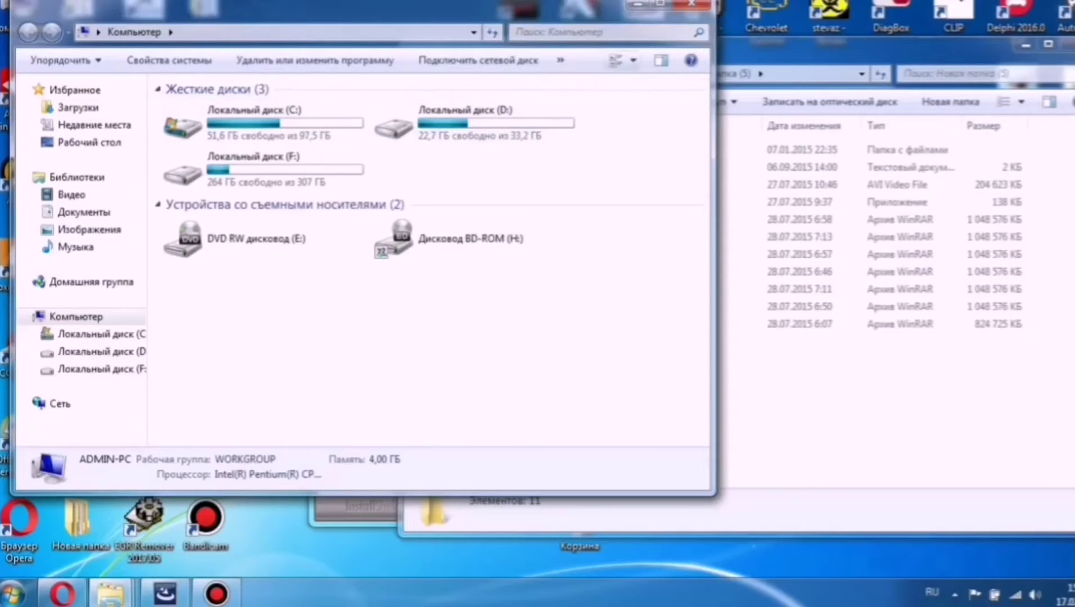
{"action": "left_click", "coordinate": [692, 5]}
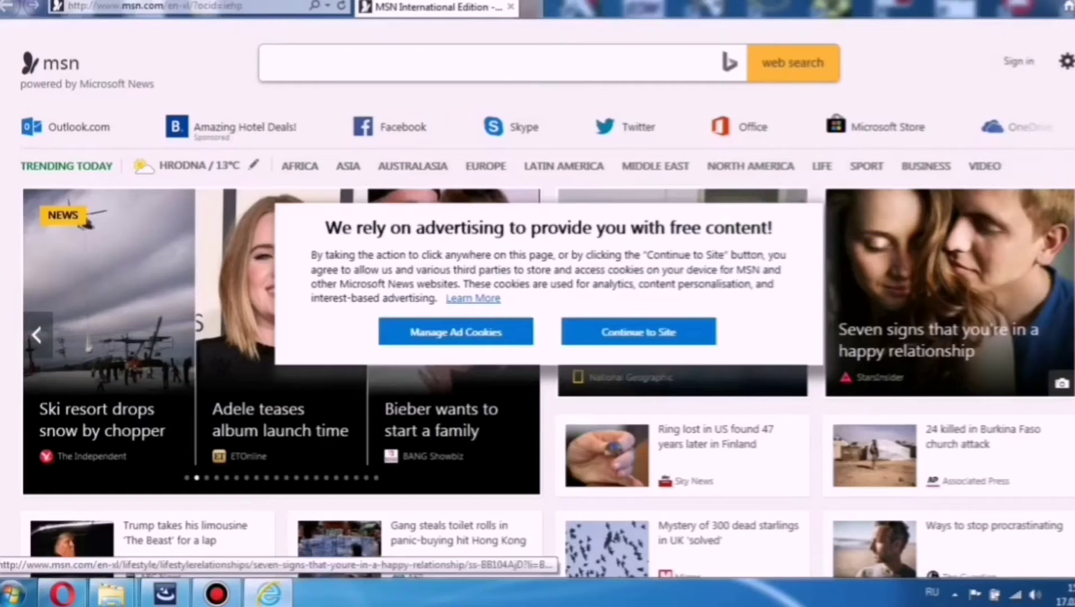
- In Internet Explorer, allow all ad cookies on the MSN page and check the browser's version information
{"action": "left_click", "coordinate": [439, 329]}
{"action": "left_click", "coordinate": [636, 374]}
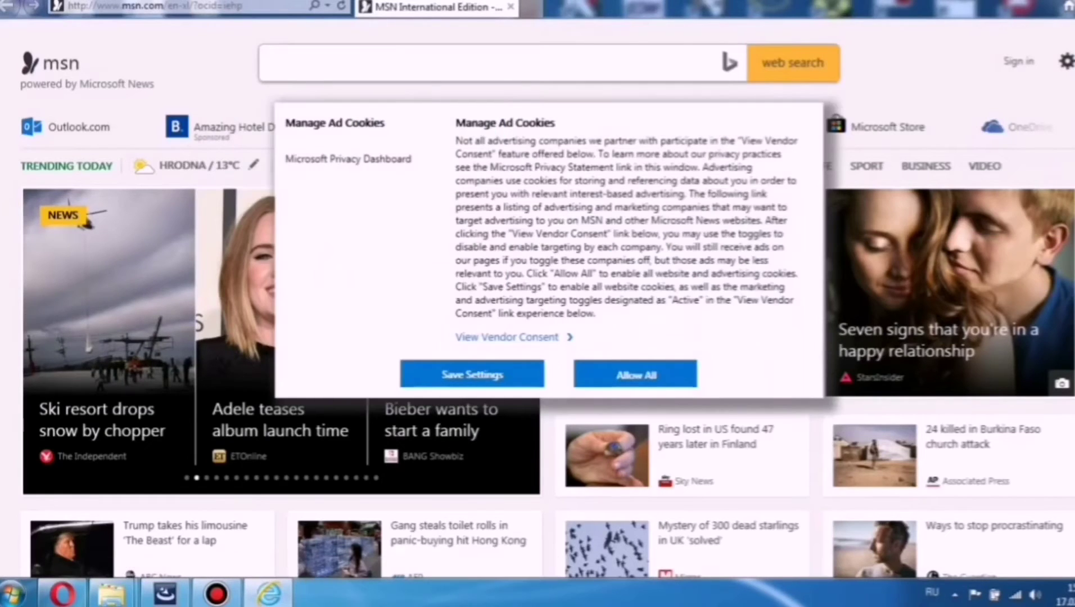
{"action": "key", "text": "alt+x"}
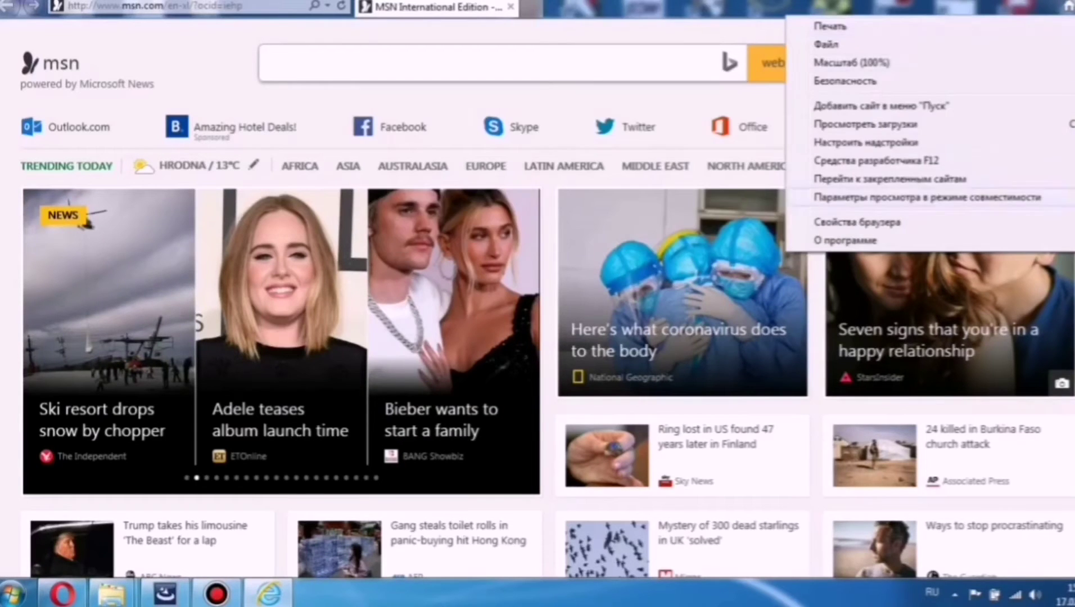
{"action": "key", "text": "Up"}
{"action": "key", "text": "Return"}
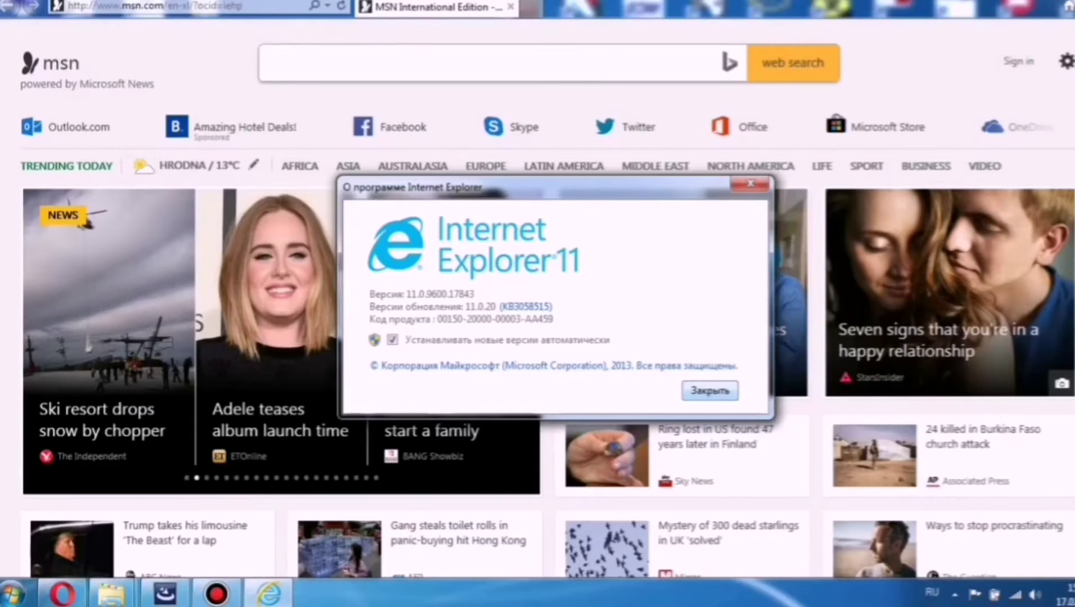
{"action": "left_click", "coordinate": [710, 390]}
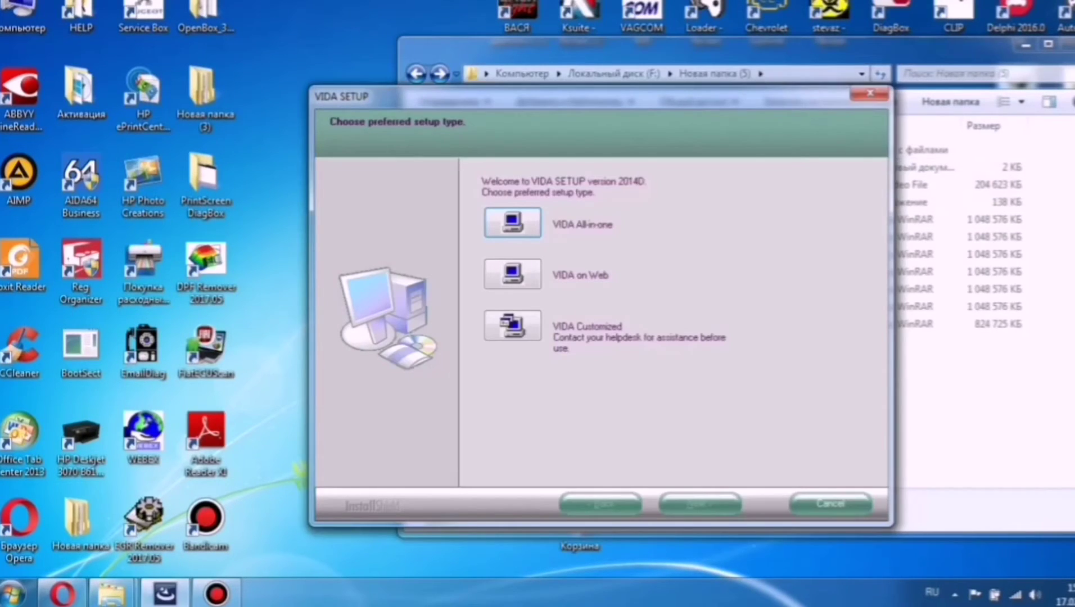
- Move the VIDA setup window aside and open the Install\DVD\Vida_dvdheader\Main folder inside VOLVO VIDA 2014D
{"action": "mouse_move", "coordinate": [731, 97]}
{"action": "left_mouse_down"}
{"action": "mouse_move", "coordinate": [558, 305]}
{"action": "mouse_move", "coordinate": [188, 291]}
{"action": "left_mouse_up"}
{"action": "left_click_drag", "start_coordinate": [675, 56], "coordinate": [657, 5]}
{"action": "double_click", "coordinate": [585, 98]}
{"action": "double_click", "coordinate": [562, 169]}
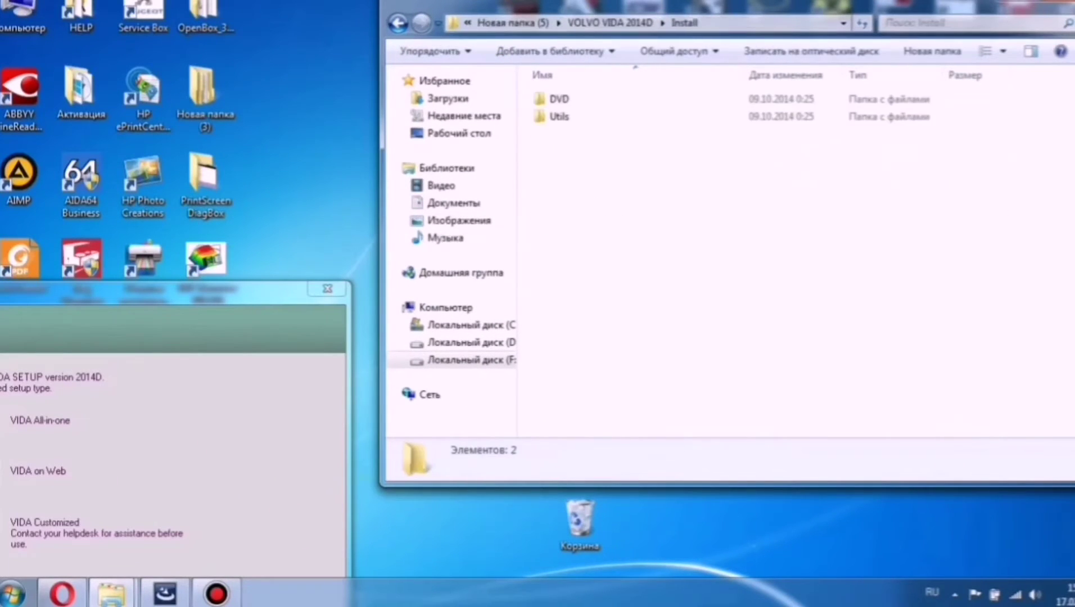
{"action": "left_click", "coordinate": [560, 99]}
{"action": "key", "text": "Return"}
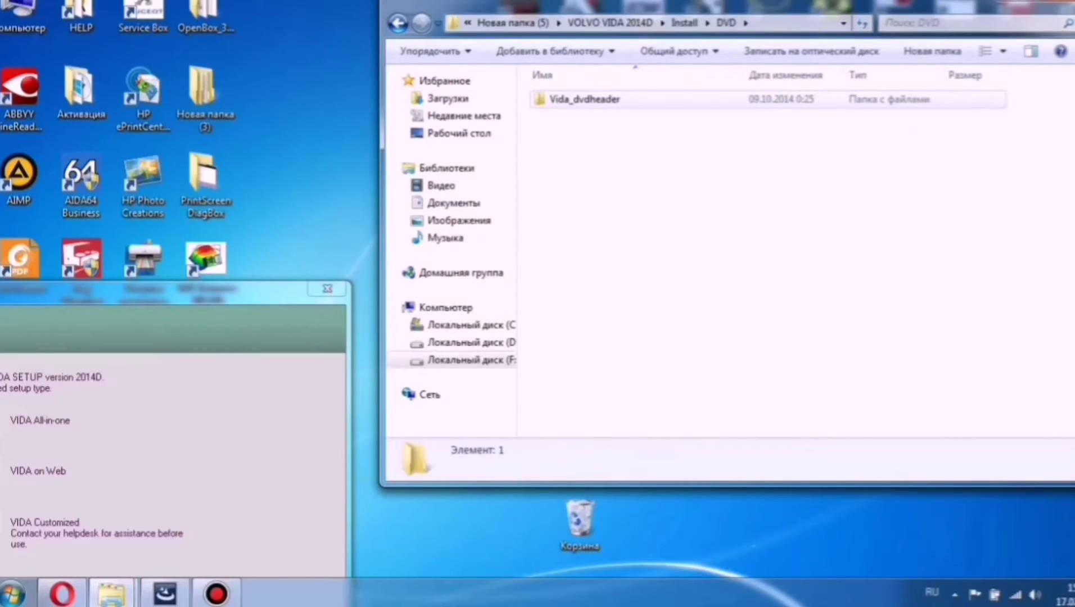
{"action": "double_click", "coordinate": [585, 99]}
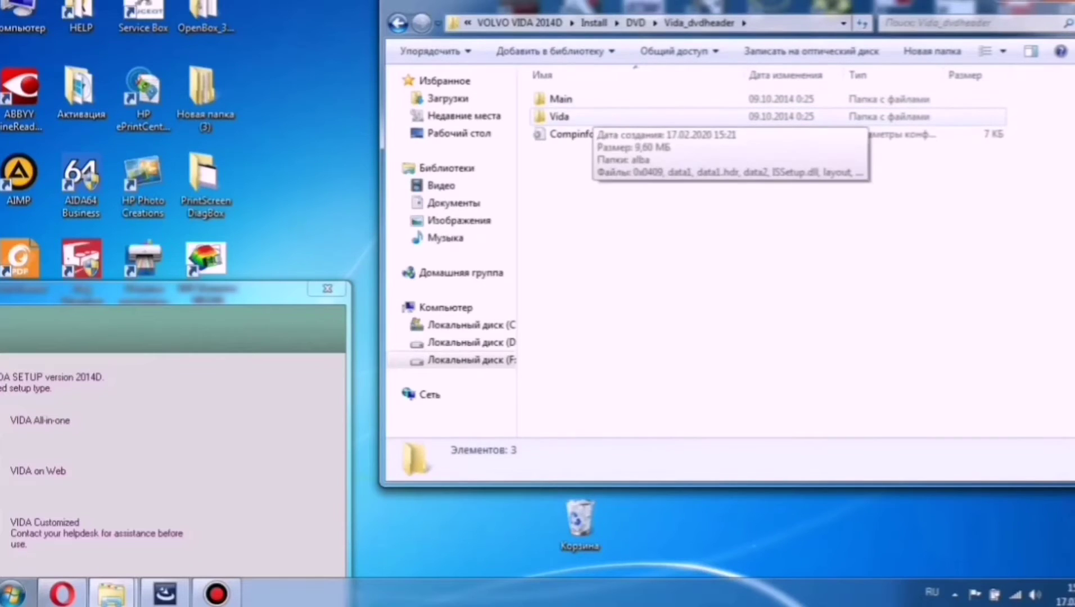
{"action": "double_click", "coordinate": [560, 99]}
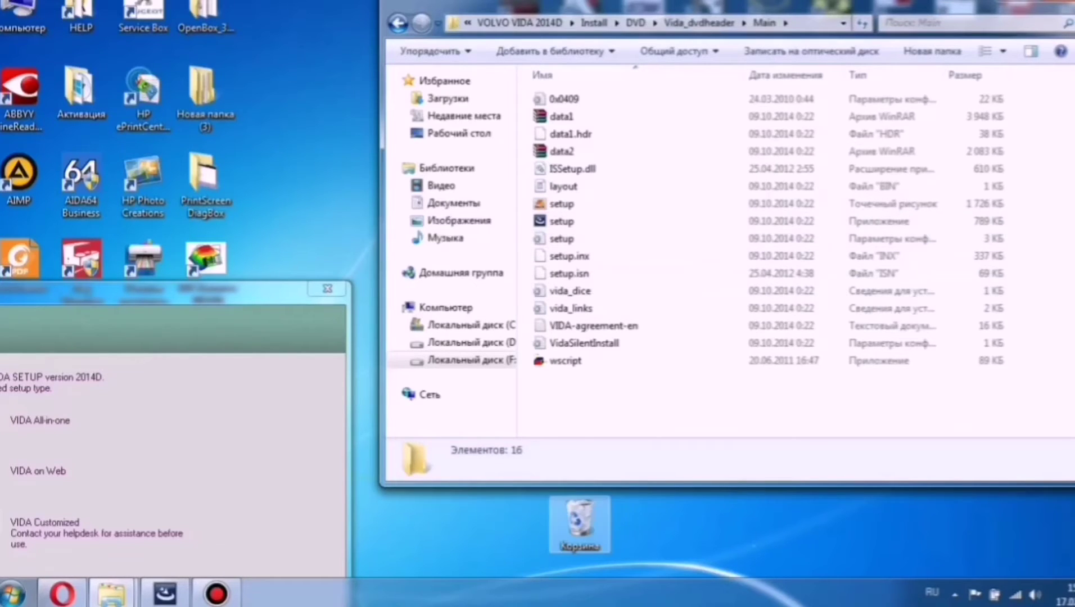
- Empty the Recycle Bin, permanently deleting its contents
{"action": "right_click", "coordinate": [578, 514]}
{"action": "left_click", "coordinate": [646, 399]}
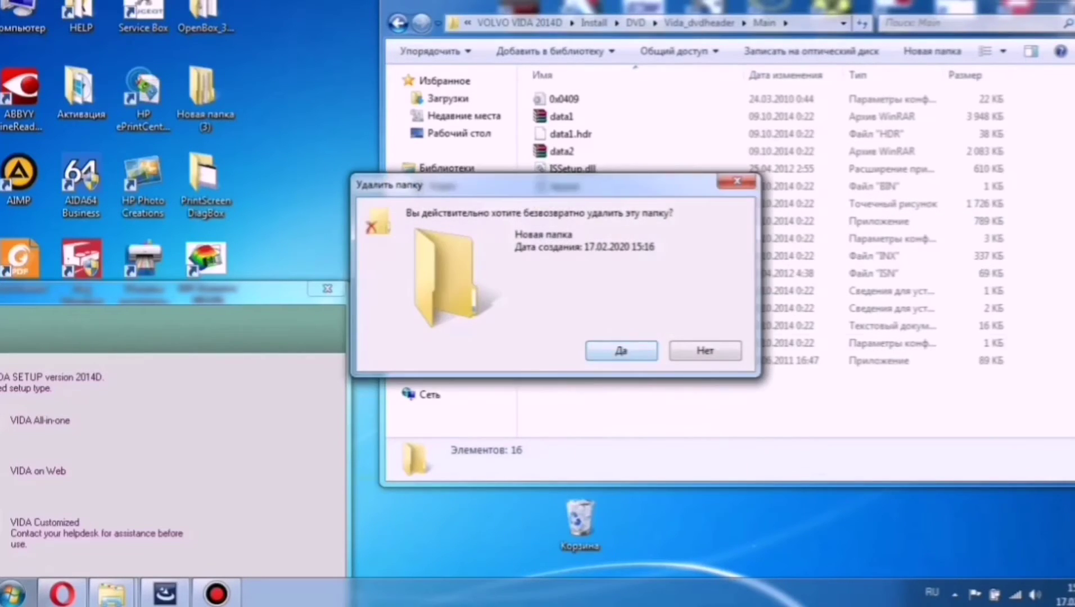
{"action": "left_click", "coordinate": [620, 349]}
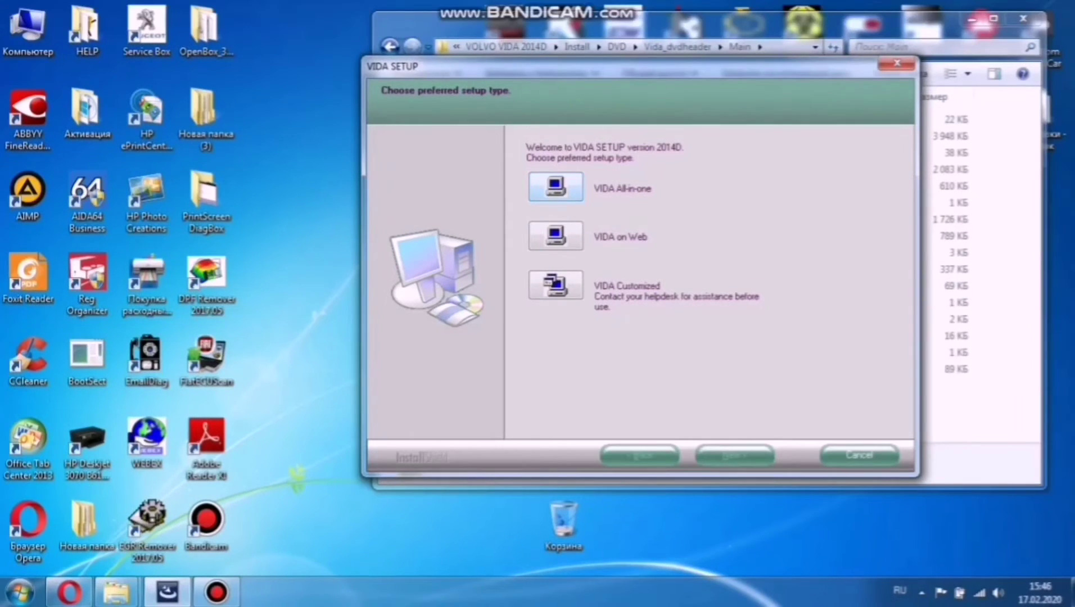
- Start the VIDA All-in-one installation with the ru-RU language and accept the license agreement
{"action": "key", "text": "Return"}
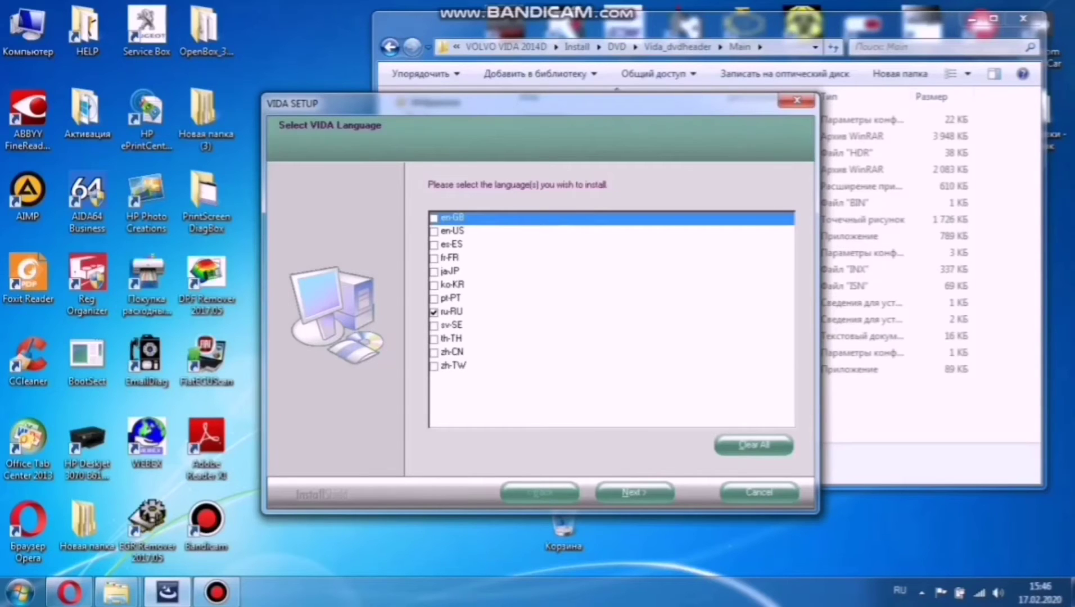
{"action": "key", "text": "Return"}
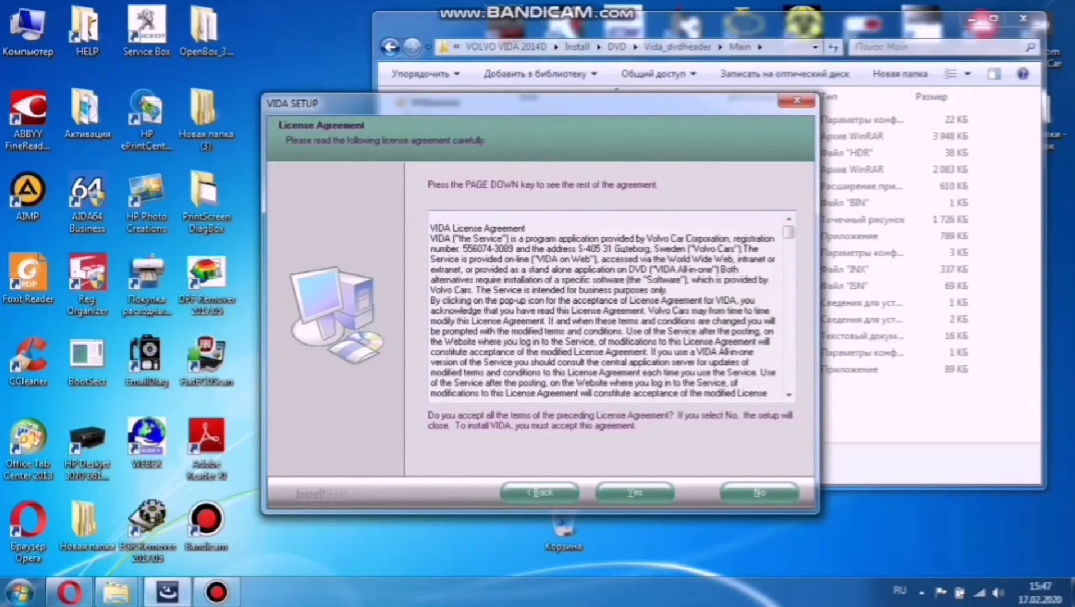
{"action": "key", "text": "Return"}
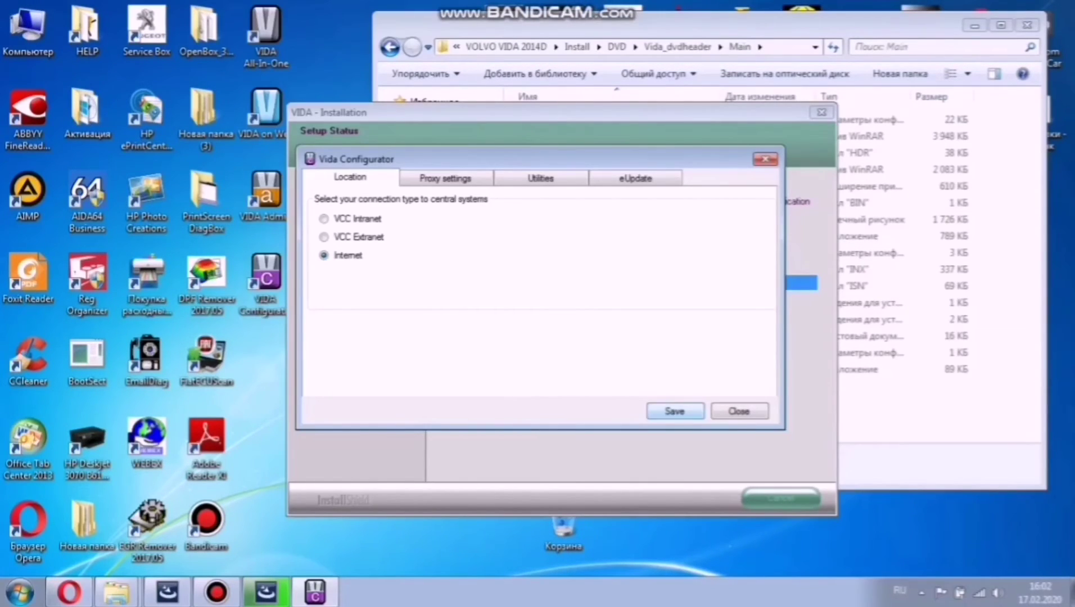
- Save the Internet connection type in Vida Configurator and finish the VIDA setup without restarting the computer
{"action": "key", "text": "Return"}
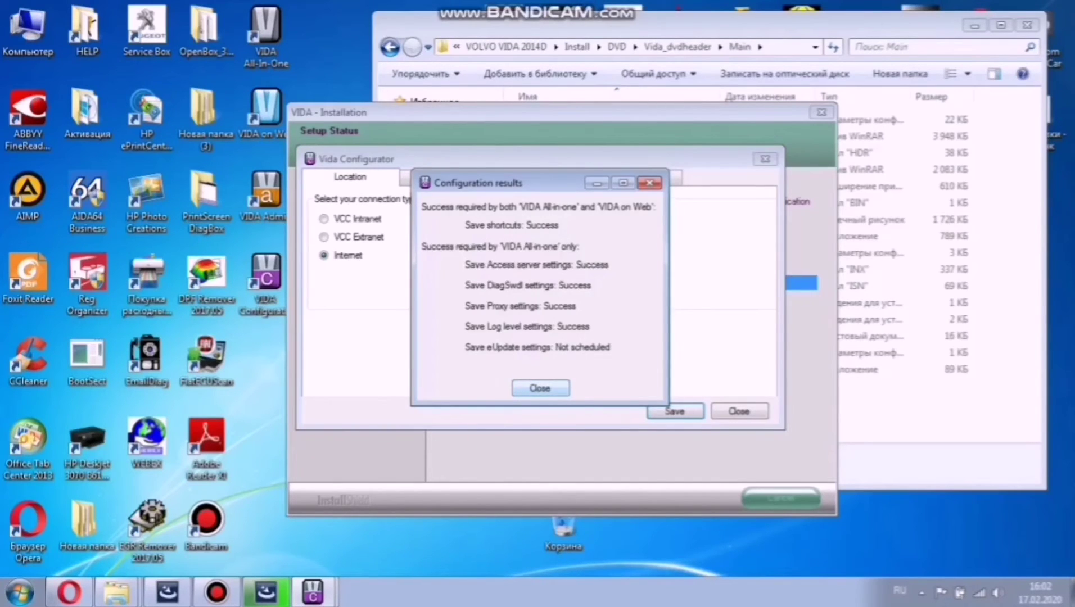
{"action": "key", "text": "Return"}
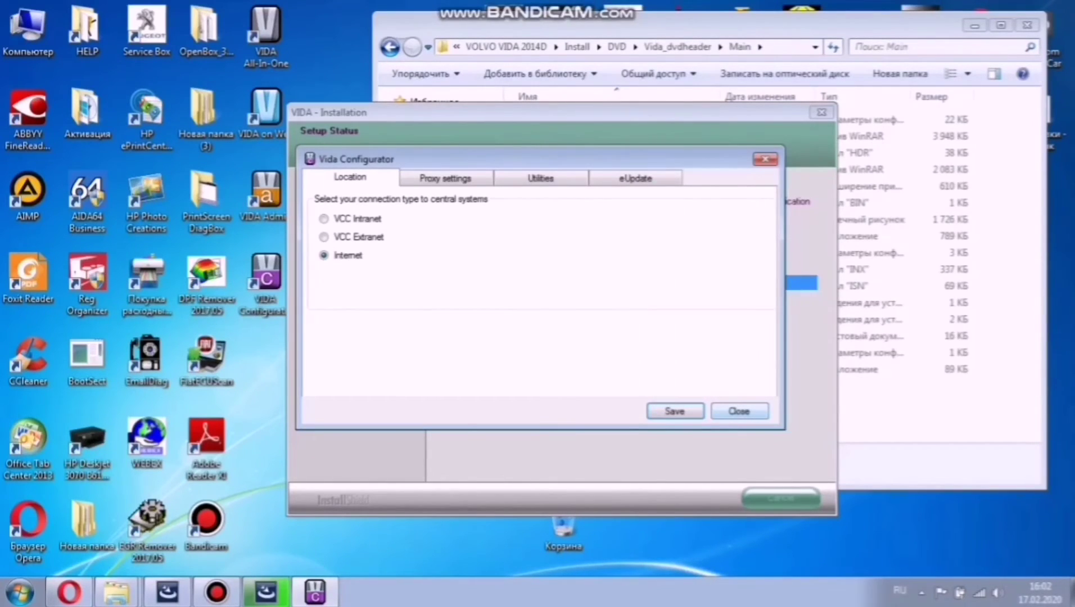
{"action": "key", "text": "Escape"}
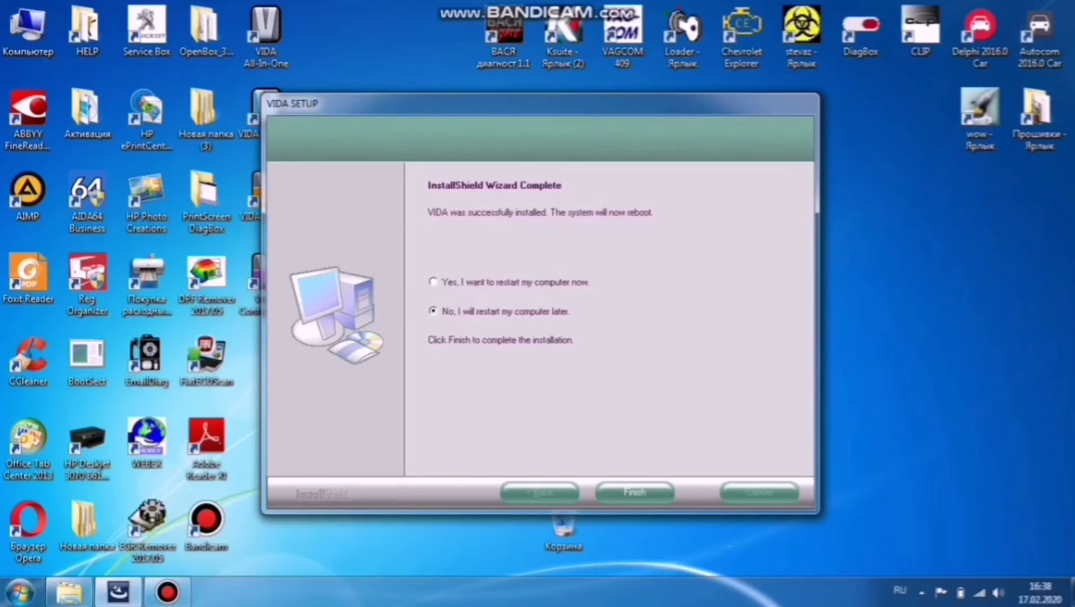
{"action": "key", "text": "Return"}
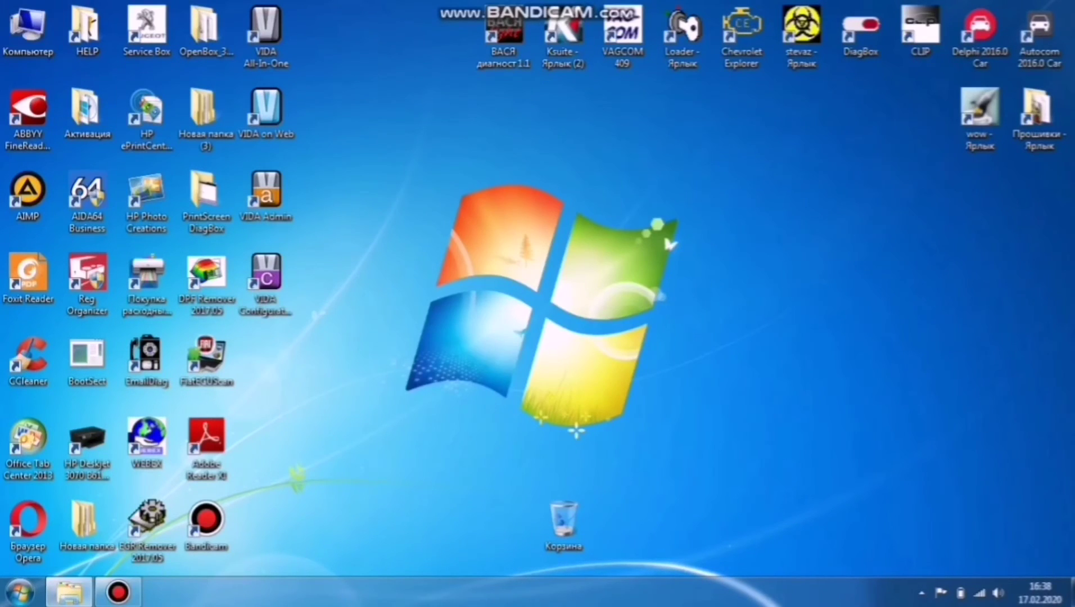
- Run VOLVO VIDA 2014D Patch from the VOLVO VIDA 2014D folder and install it to the default destination folder
{"action": "left_click", "coordinate": [69, 592]}
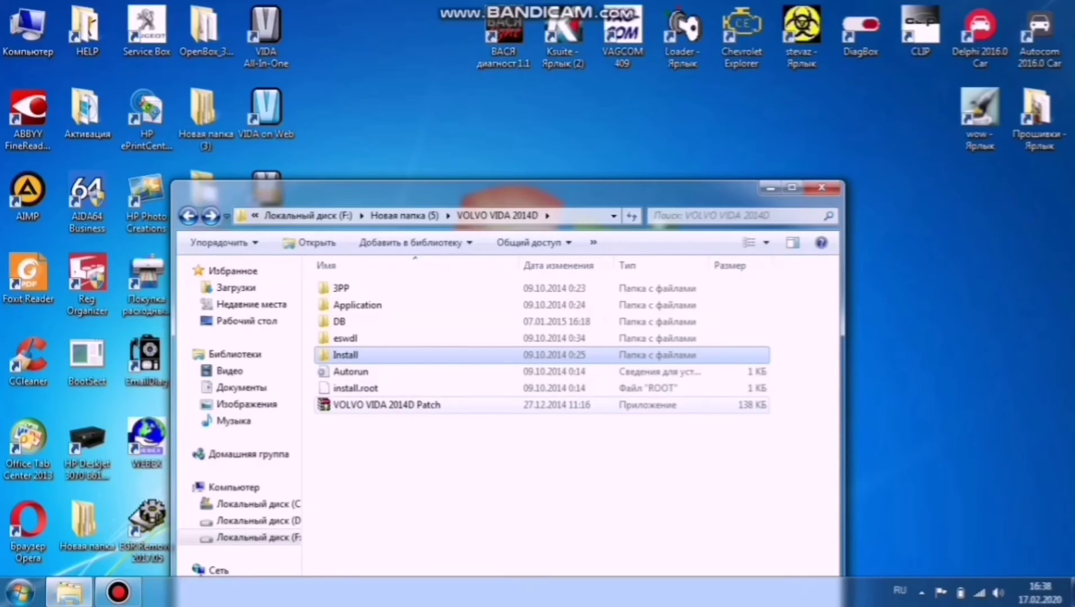
{"action": "left_click", "coordinate": [387, 405]}
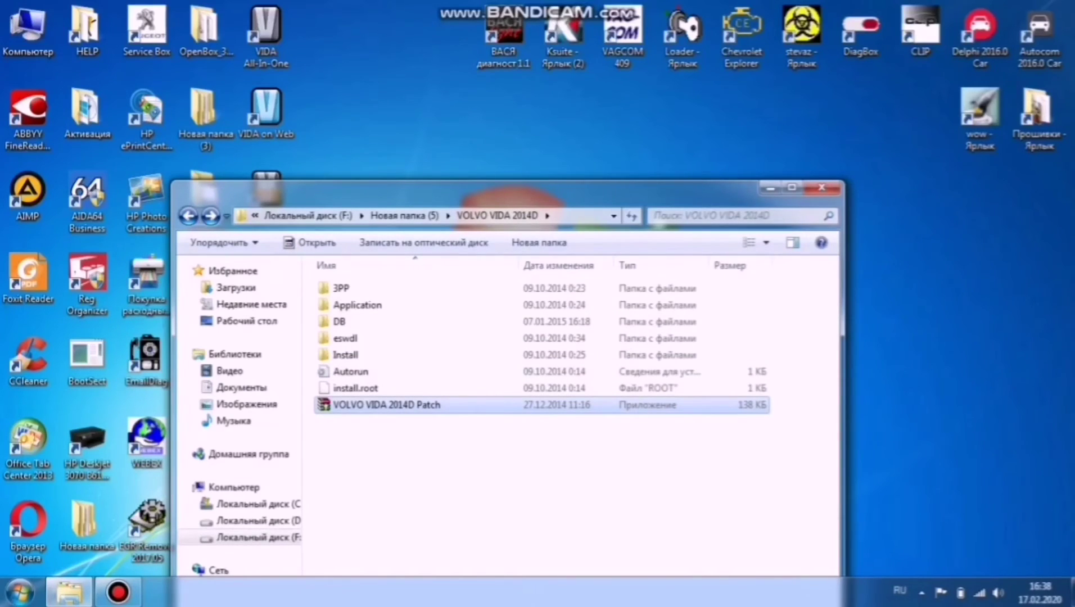
{"action": "right_click", "coordinate": [413, 405]}
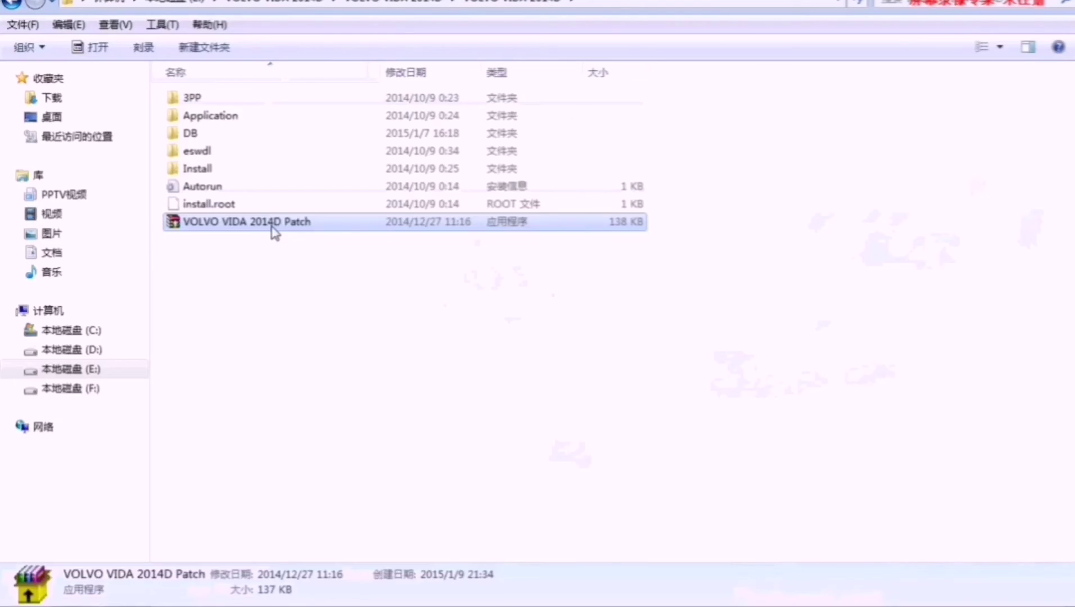
{"action": "right_click", "coordinate": [271, 225]}
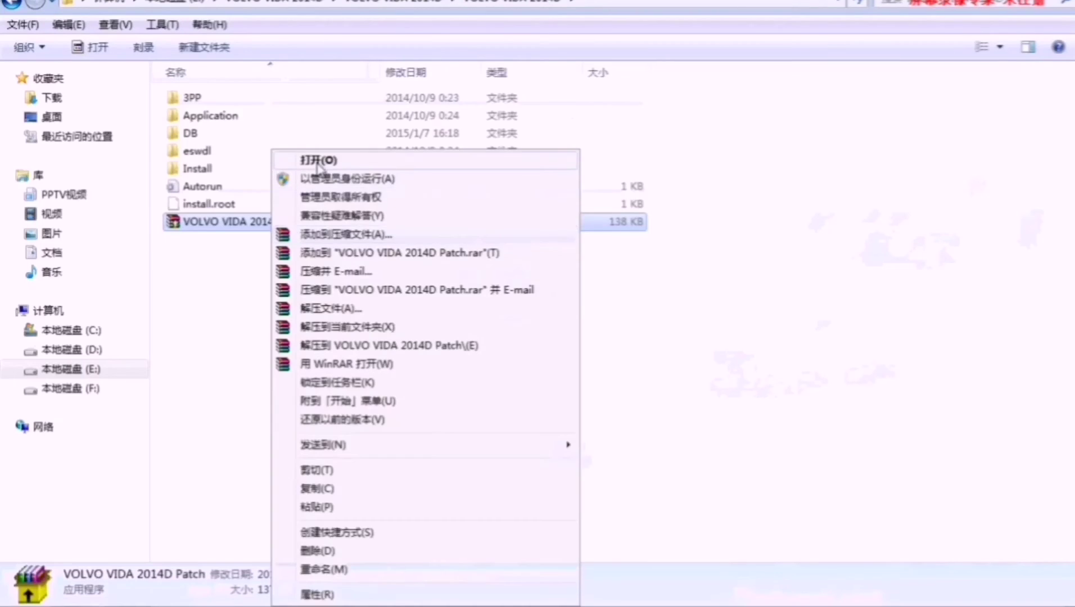
{"action": "left_click", "coordinate": [318, 163]}
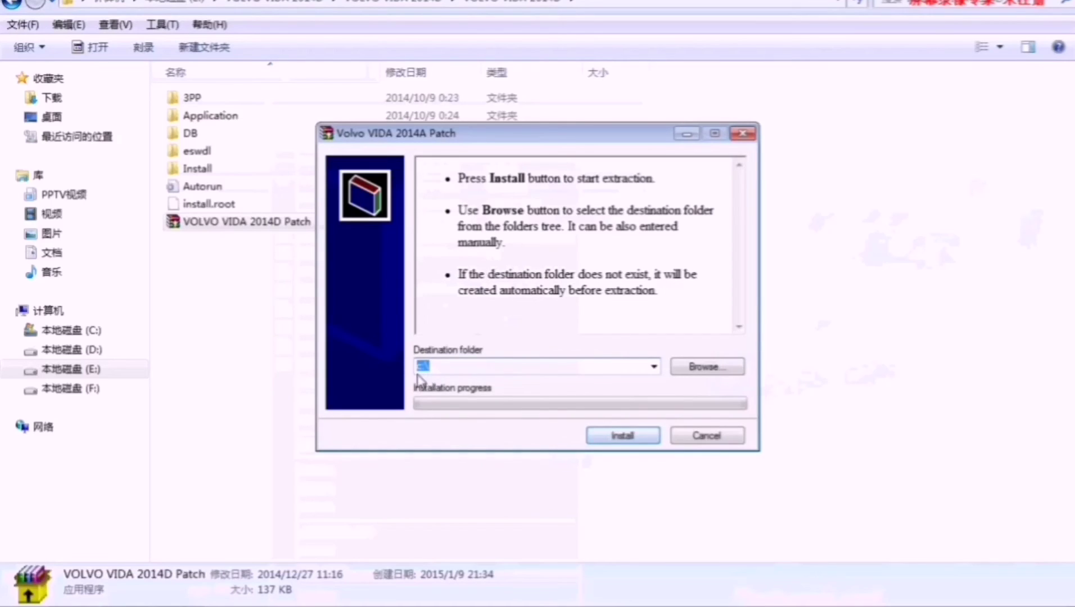
{"action": "left_click", "coordinate": [623, 436]}
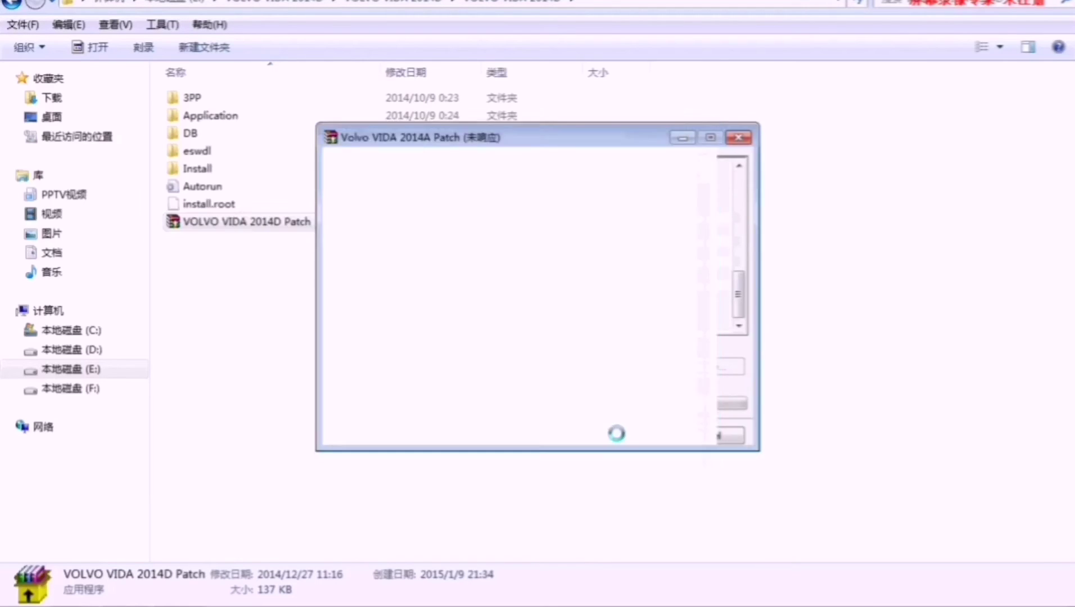
{"action": "left_click", "coordinate": [478, 366]}
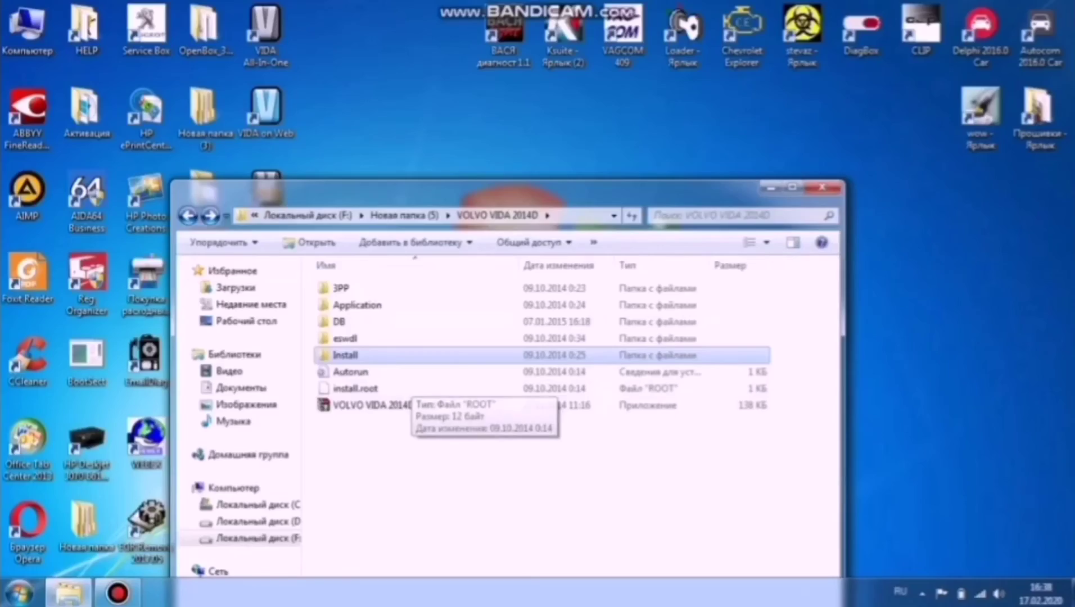
- Launch VOLVO VIDA 2014D Patch once more and repeat its extraction to the default destination, leaving the file deselected
{"action": "left_click", "coordinate": [388, 405]}
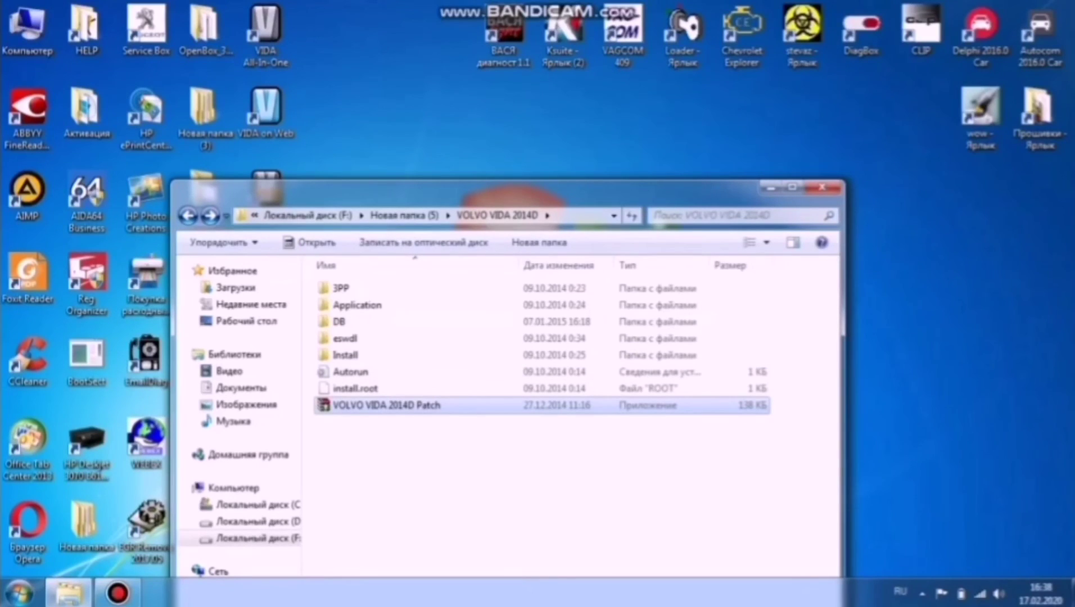
{"action": "right_click", "coordinate": [414, 404]}
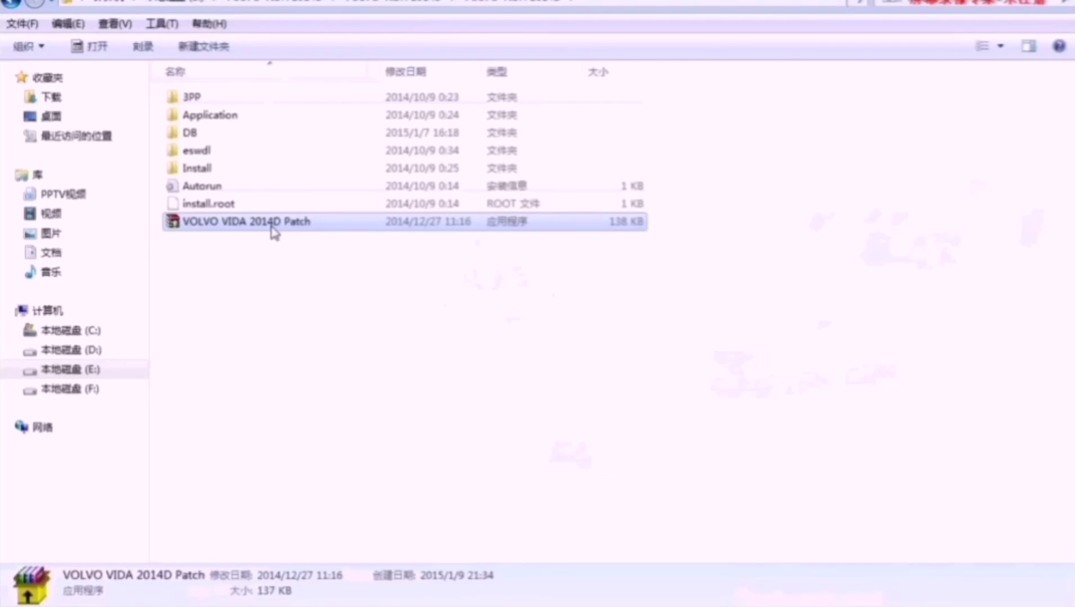
{"action": "right_click", "coordinate": [273, 227]}
{"action": "left_click", "coordinate": [319, 166]}
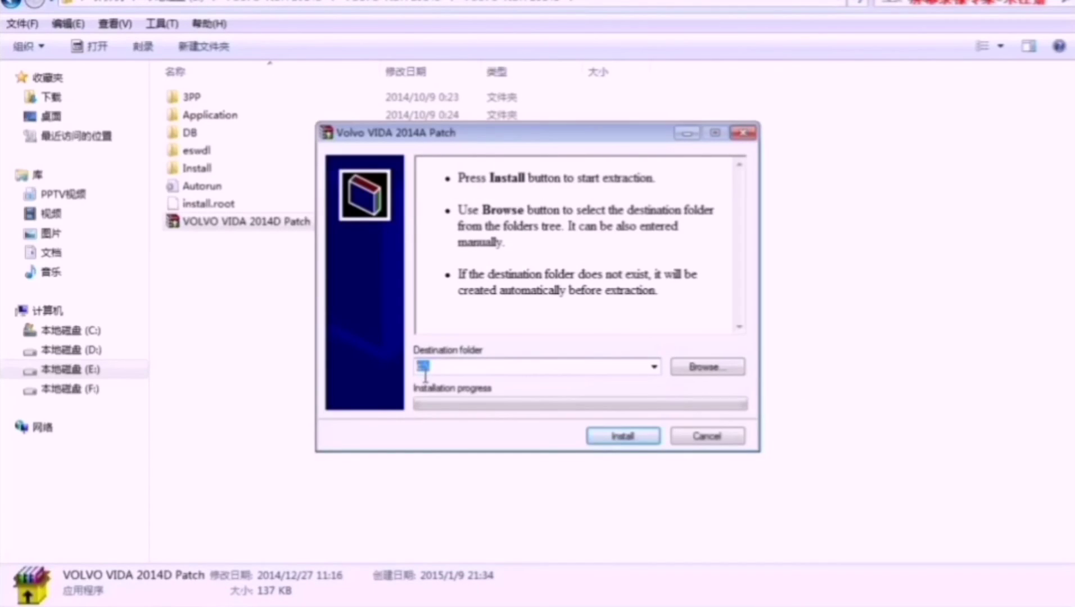
{"action": "left_click", "coordinate": [620, 438]}
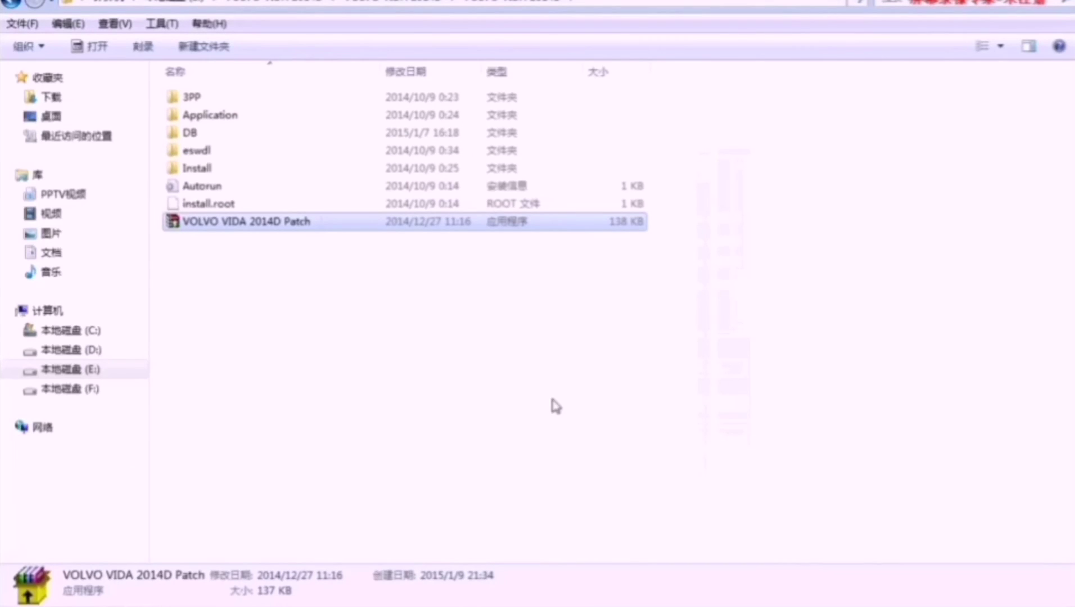
{"action": "left_click", "coordinate": [477, 367]}
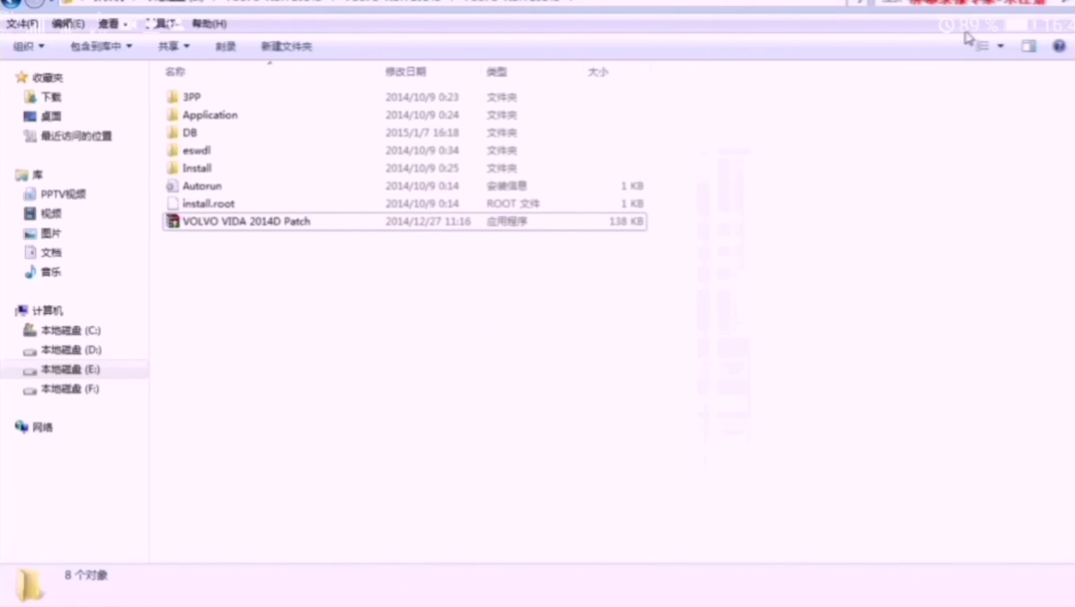